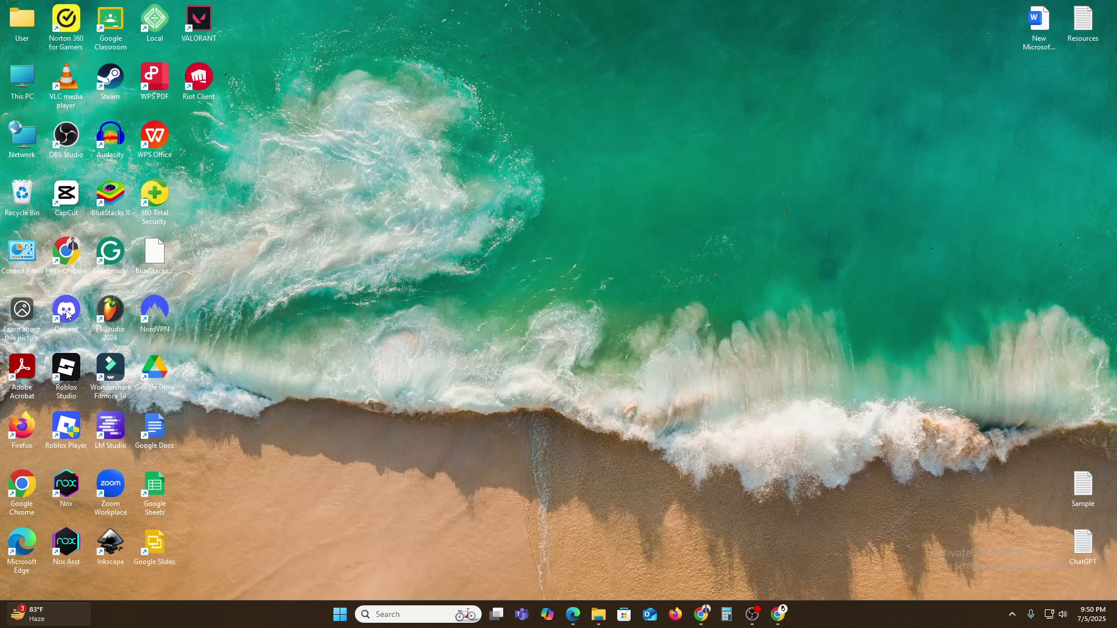
Step: Launch Discord in a maximized window and show the Game Overlay page of the user settings
double_click(67, 314)
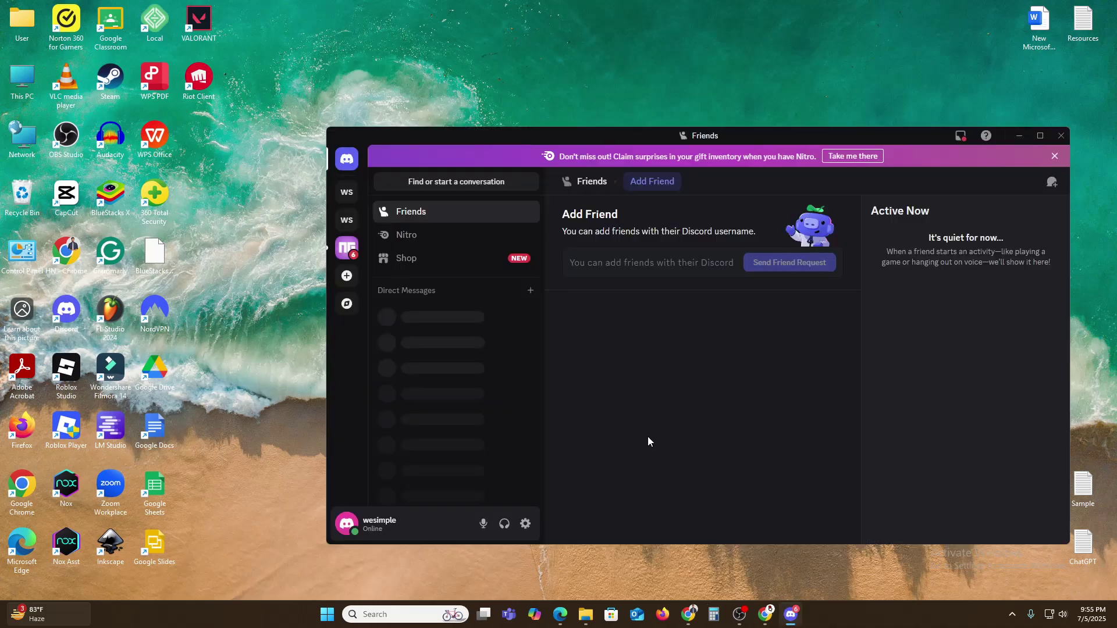
click(1040, 135)
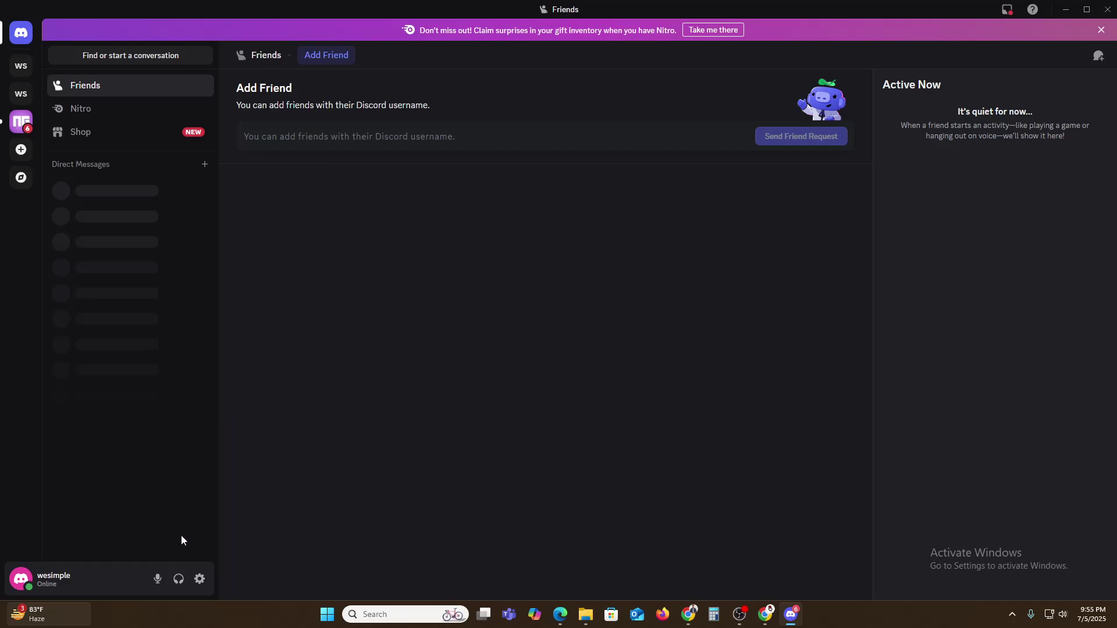
click(200, 579)
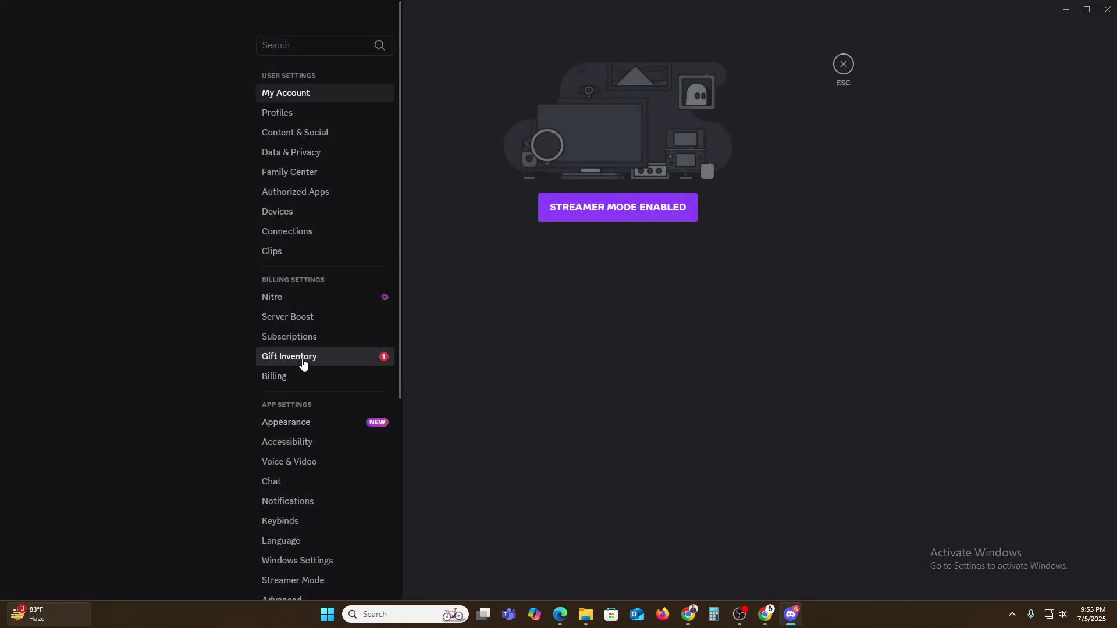
scroll(303, 363, down, 5)
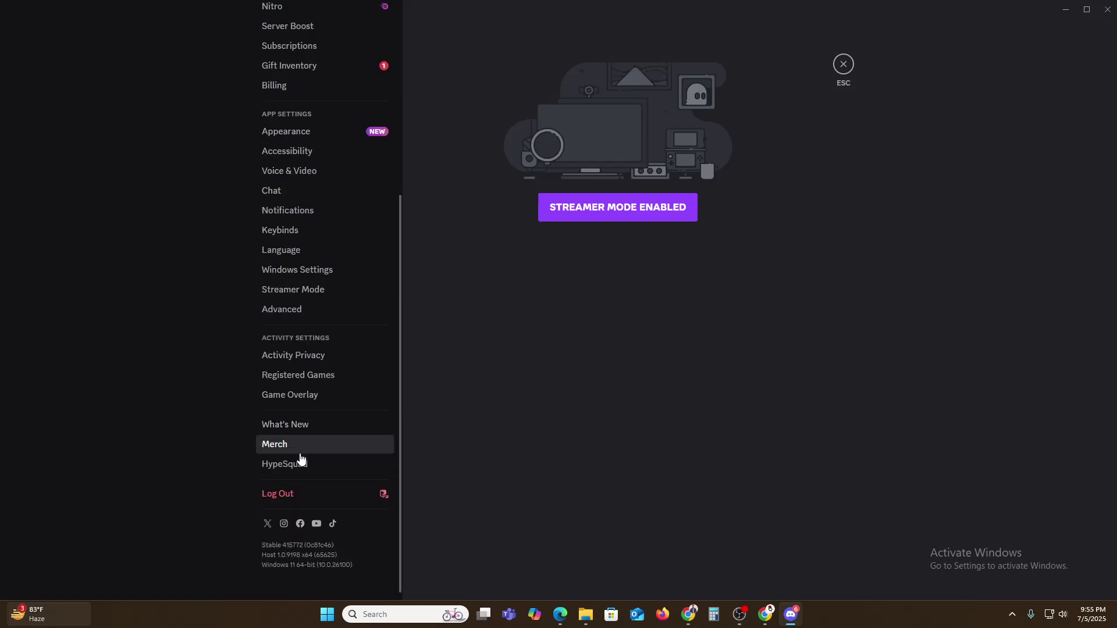
click(288, 396)
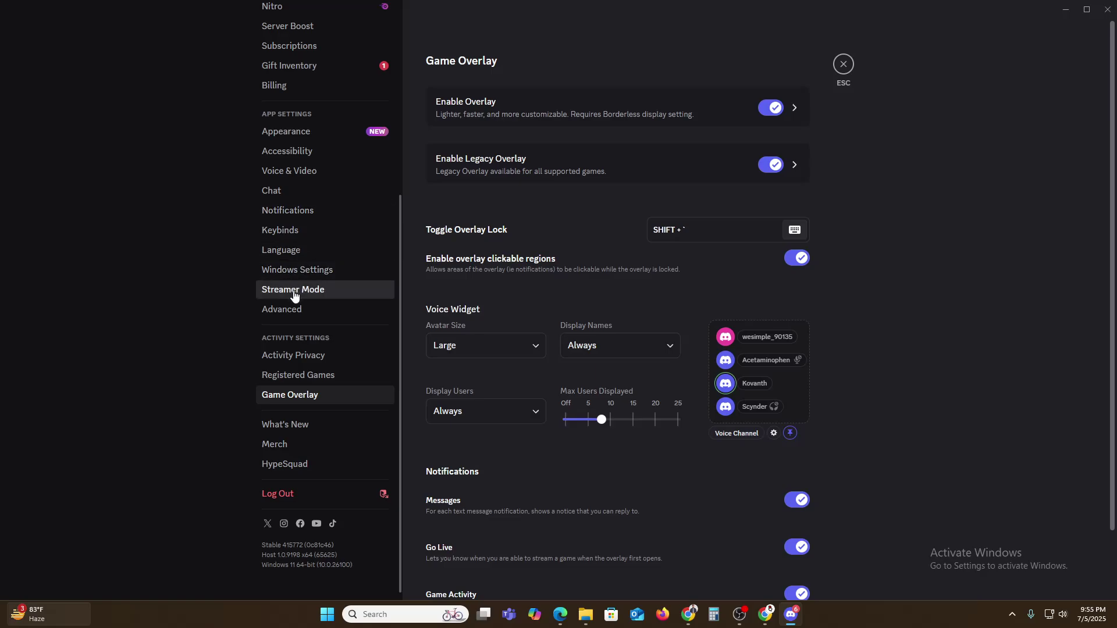
Step: Show the Registered Games settings and bring up the list of programs that can be added as a game
click(284, 379)
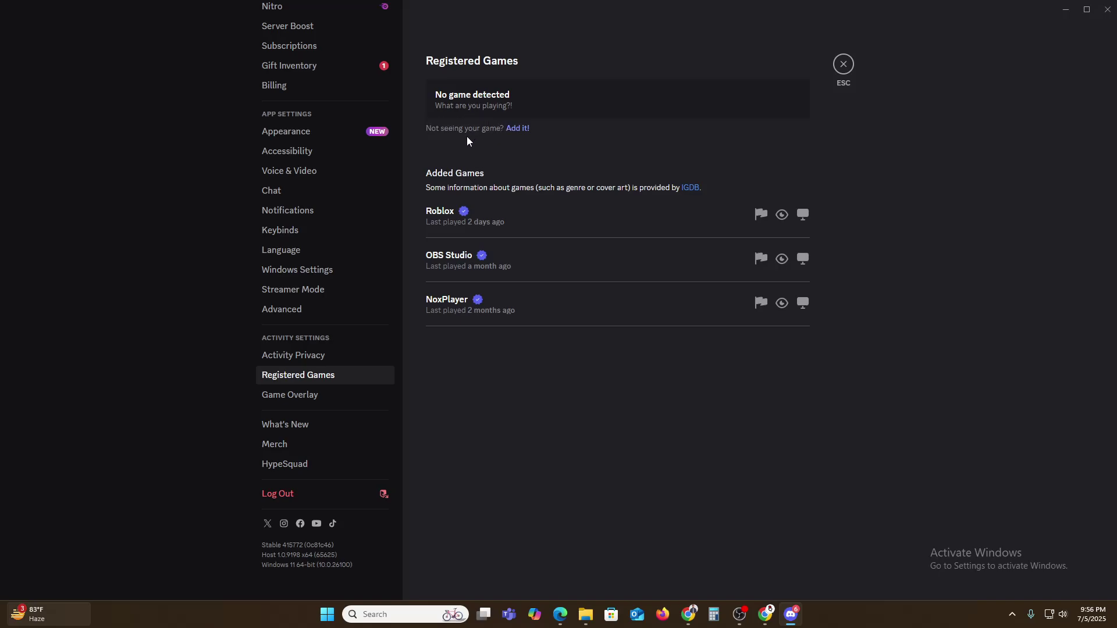
click(519, 129)
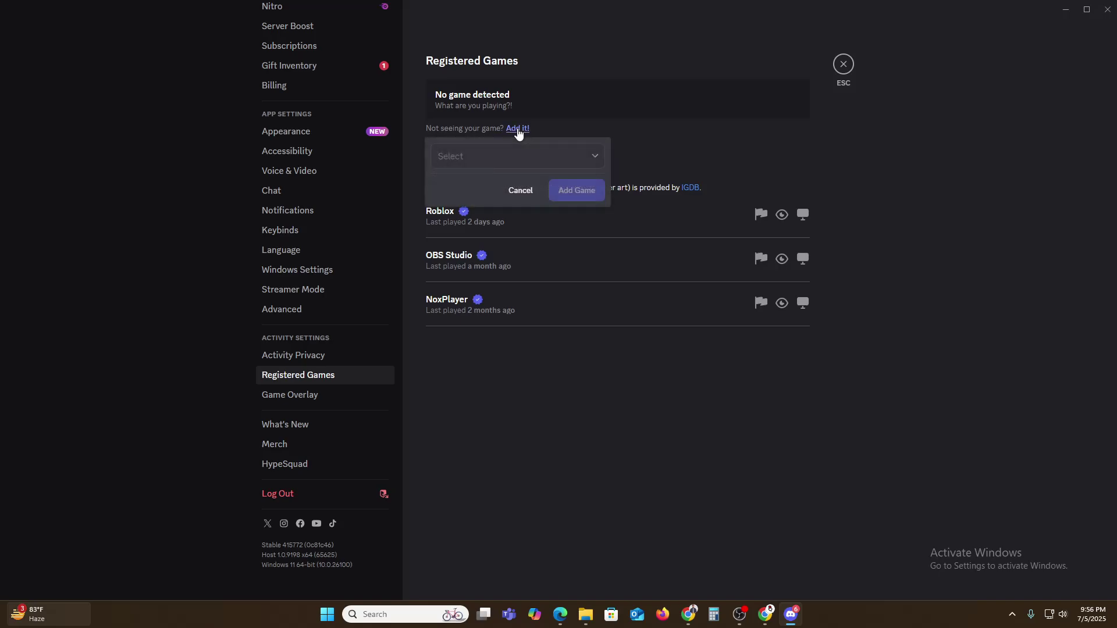
click(476, 160)
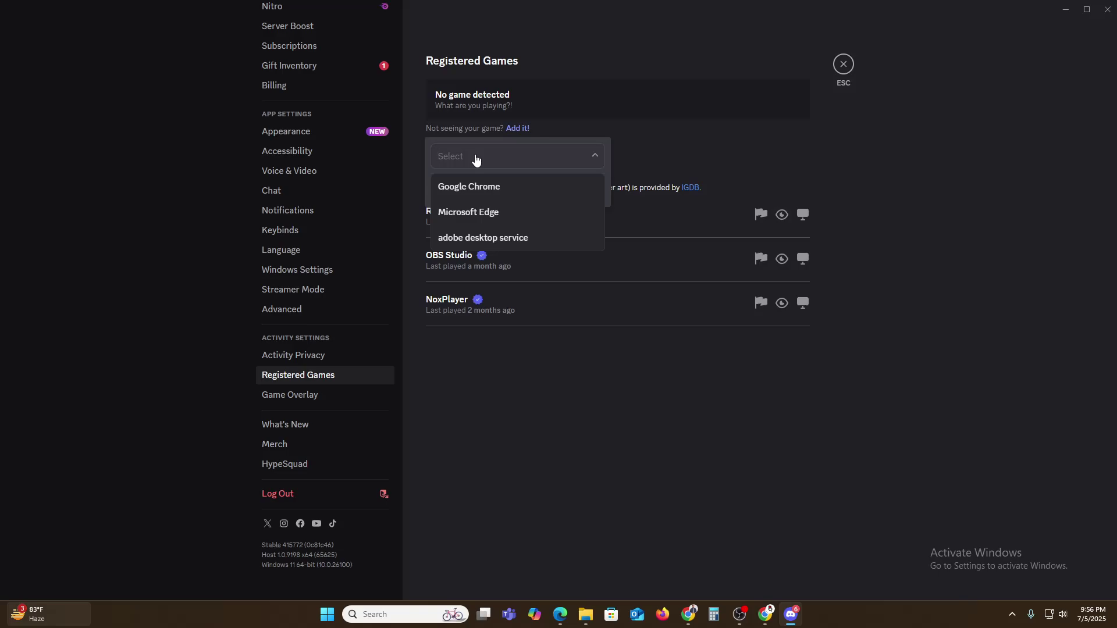
Step: Close Discord, relaunch it as administrator and look through its settings categories
click(1107, 9)
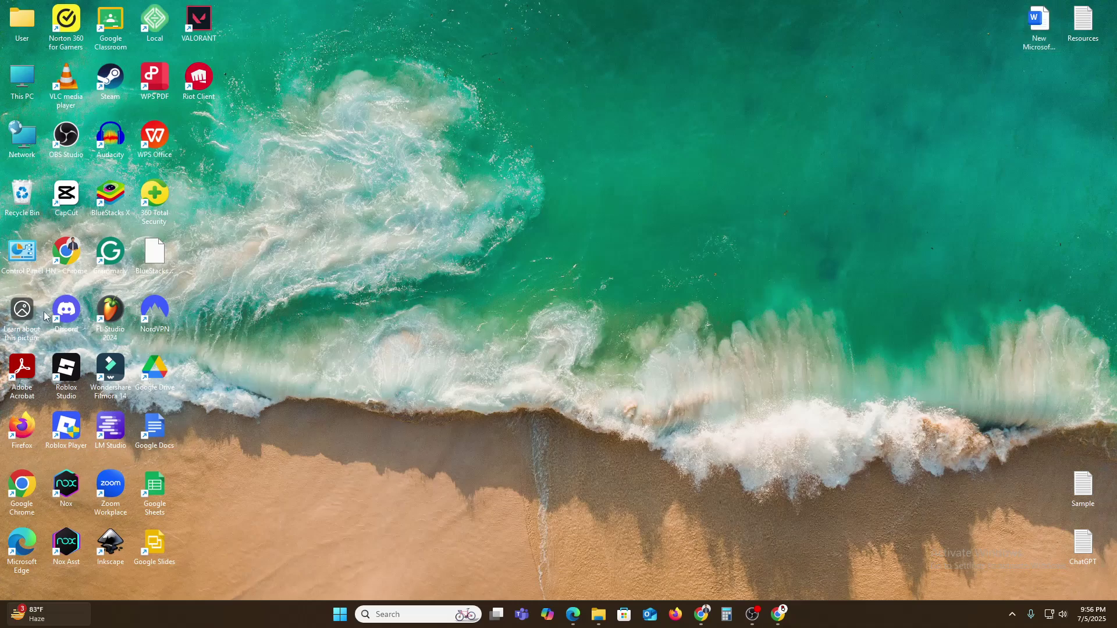
right_click(68, 313)
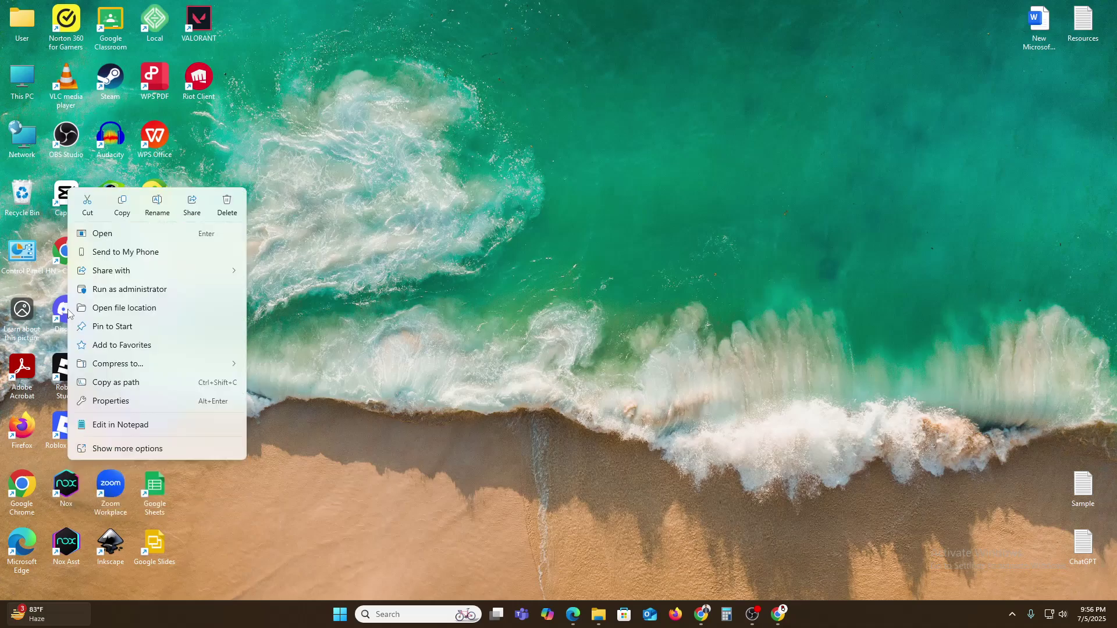
click(96, 290)
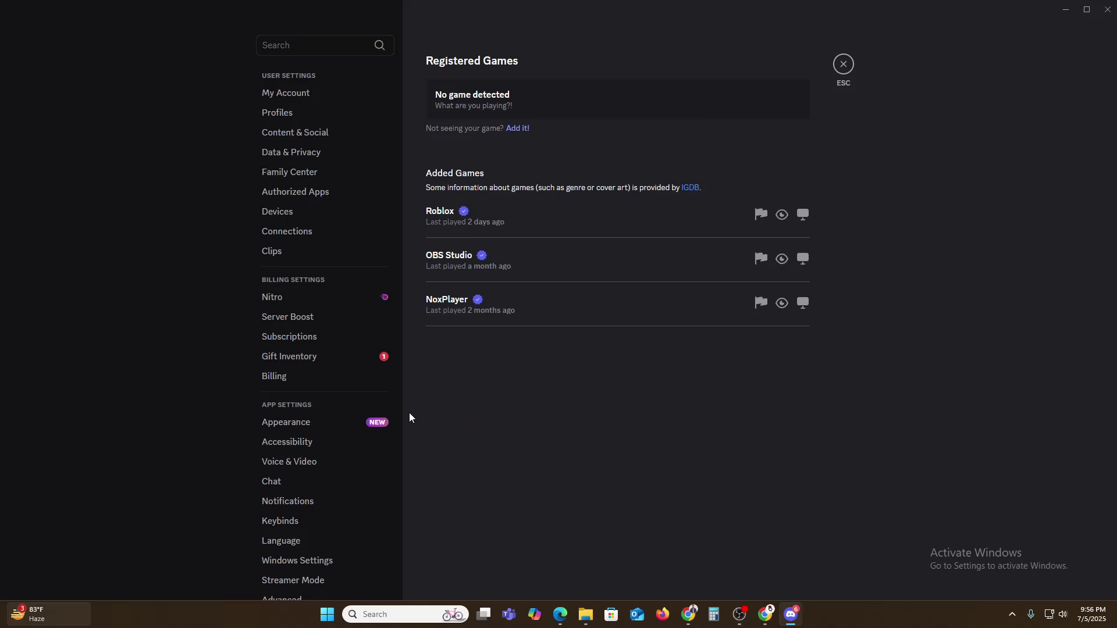
scroll(329, 425, down, 5)
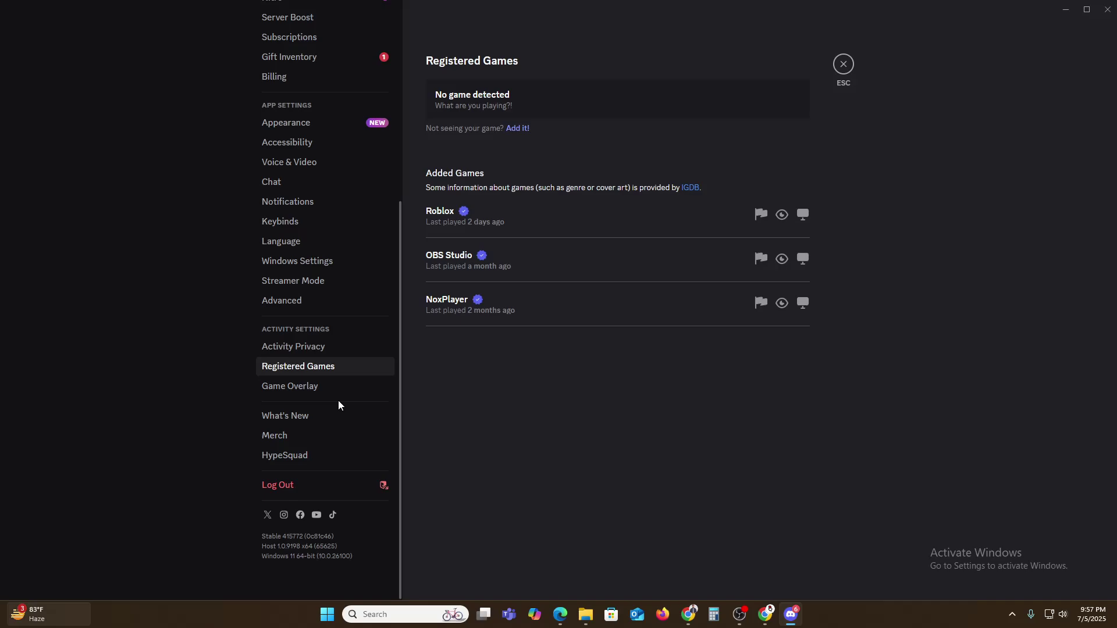
scroll(332, 410, up, 5)
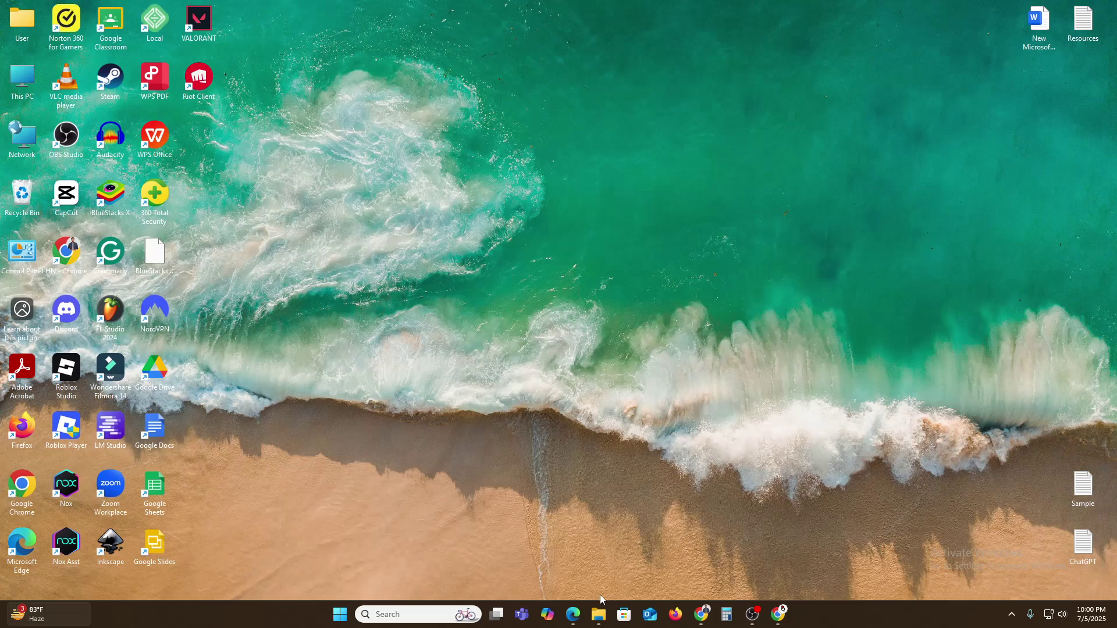
Step: Switch to Chrome, return to the Geek Uninstaller overview page with the download link, and minimize the browser
key(alt+Tab)
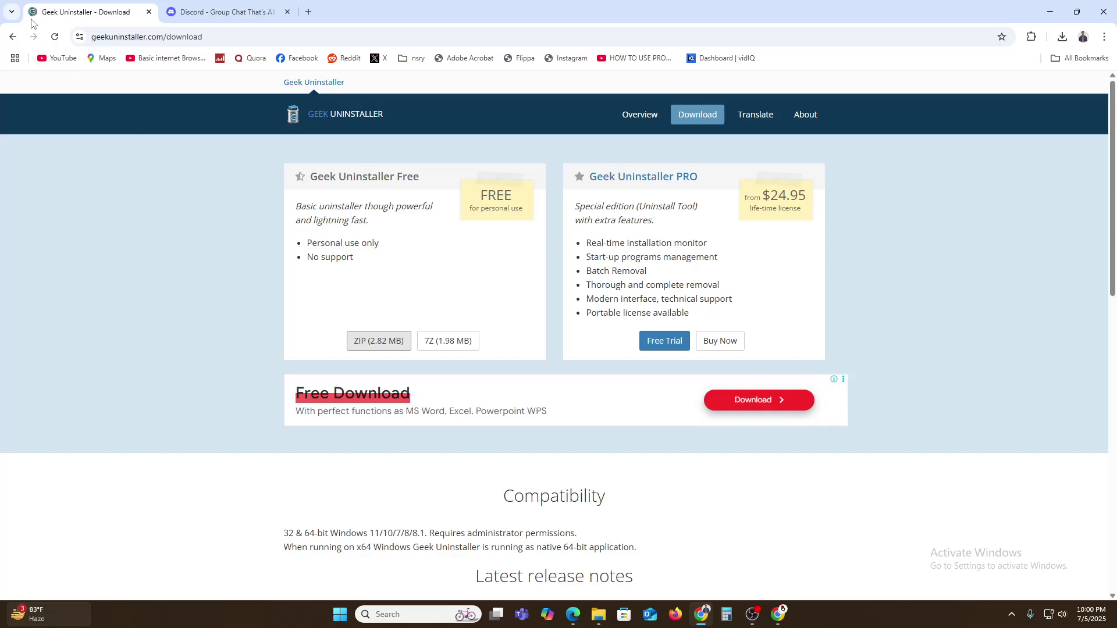
click(13, 36)
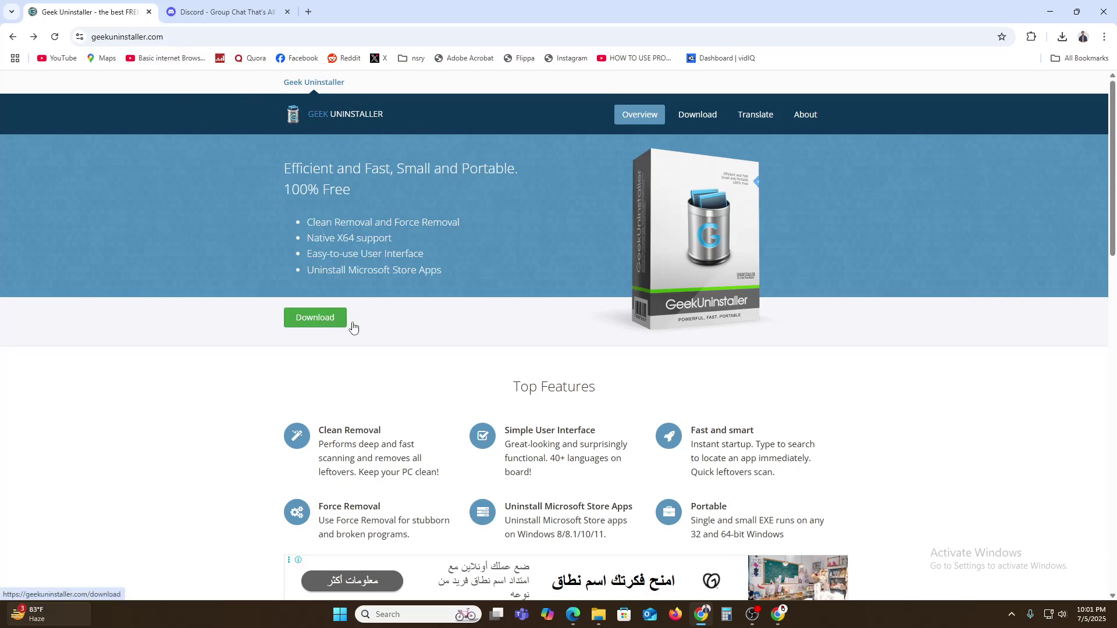
click(1050, 11)
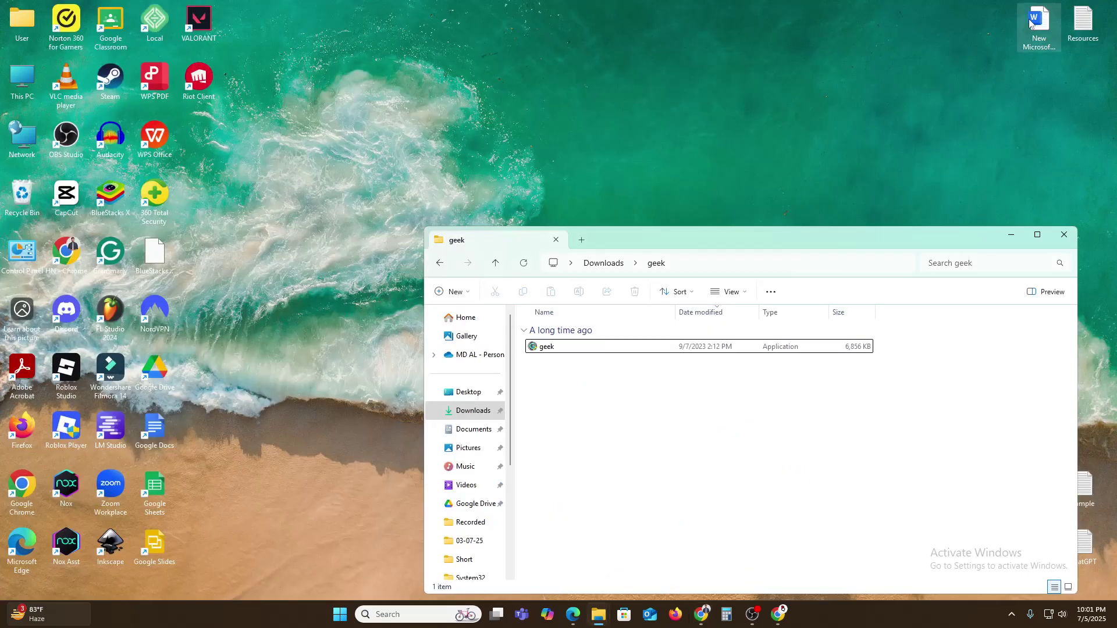
Step: Launch the geek application from the geek folder and filter its program list by "disc"
right_click(564, 349)
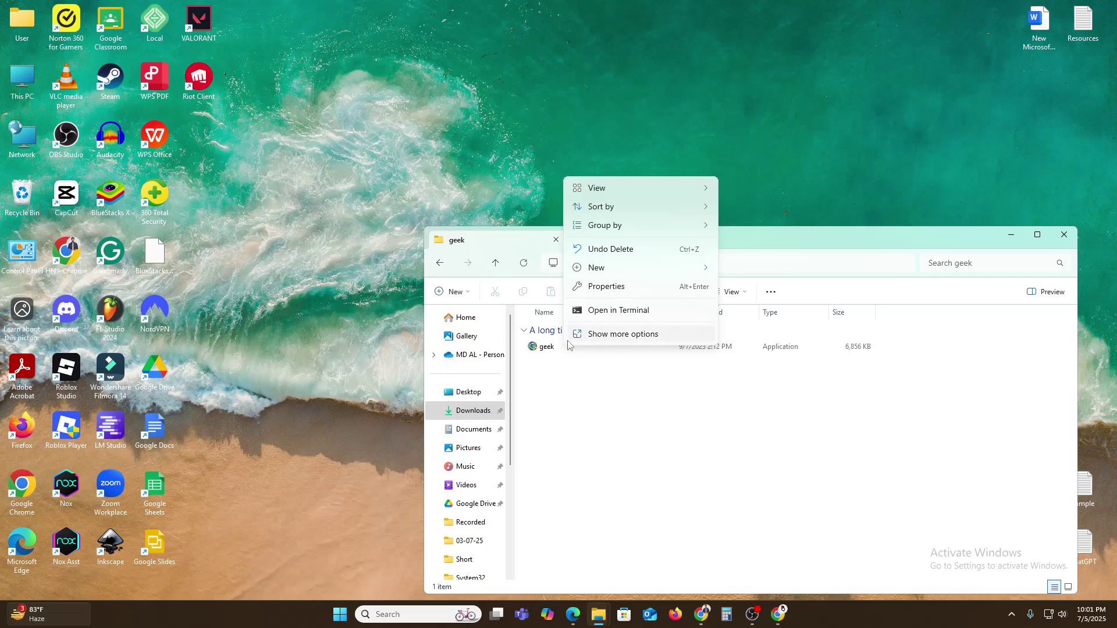
double_click(551, 348)
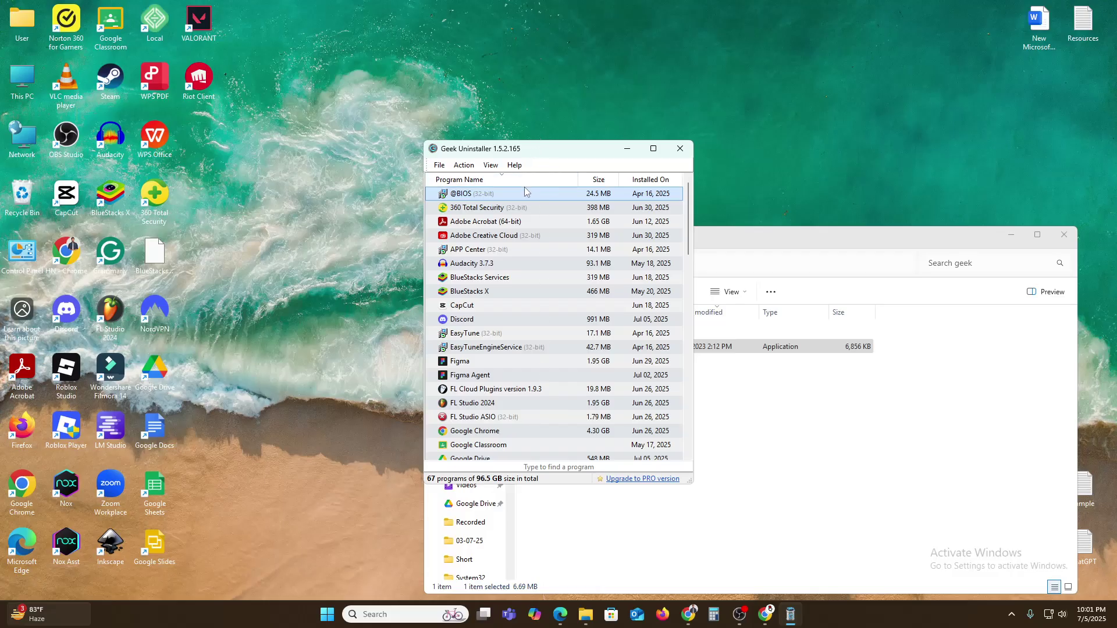
click(549, 467)
text(disc)
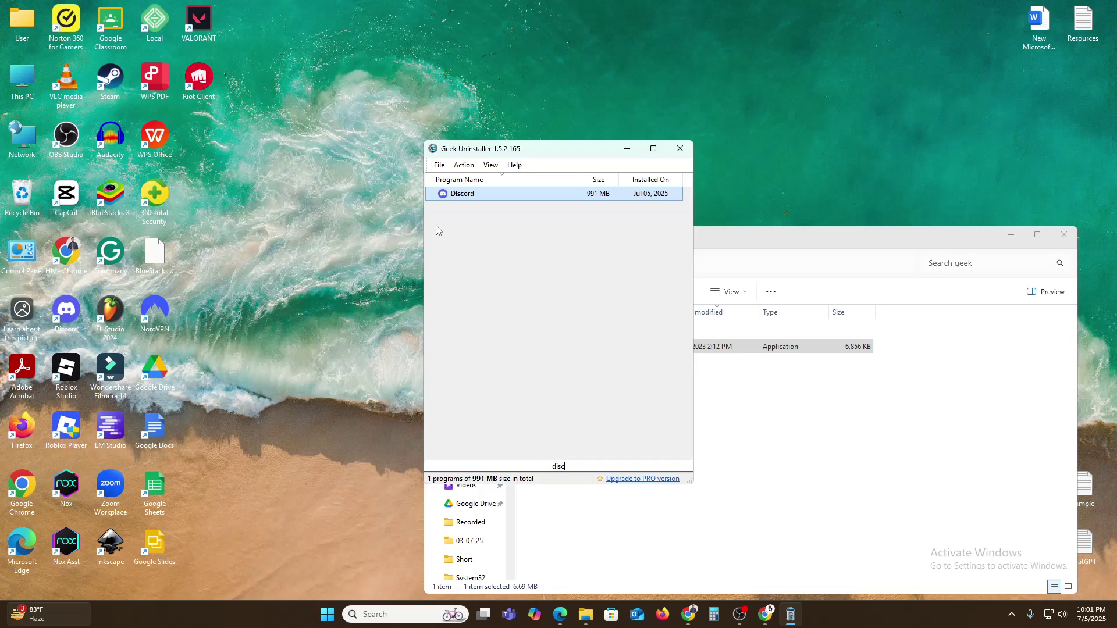
Step: Start uninstalling Discord from the filtered list, and minimize the uninstaller and the geek folder window
click(456, 196)
double_click(486, 195)
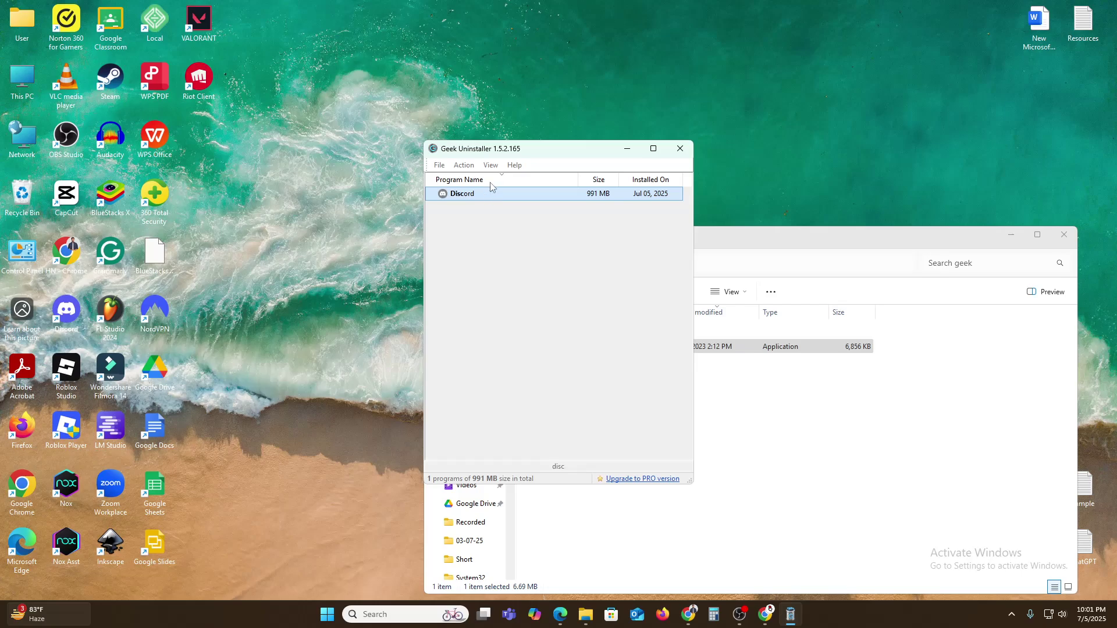
click(630, 150)
click(1012, 235)
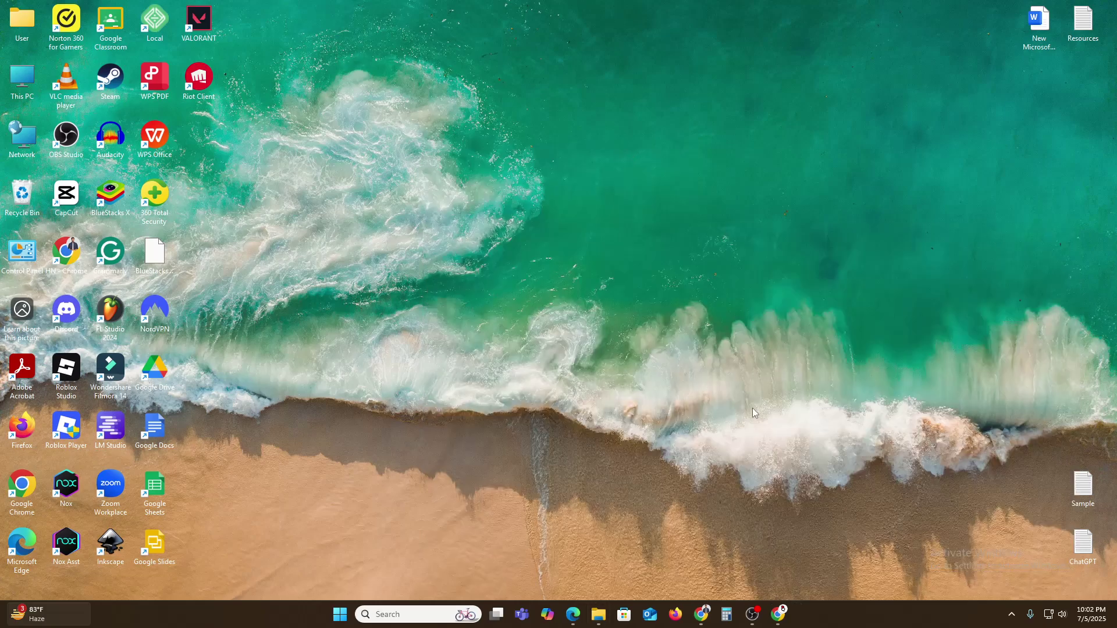
Step: Switch to Chrome, locate the Windows download option on the Discord home page, and minimize the browser
click(701, 614)
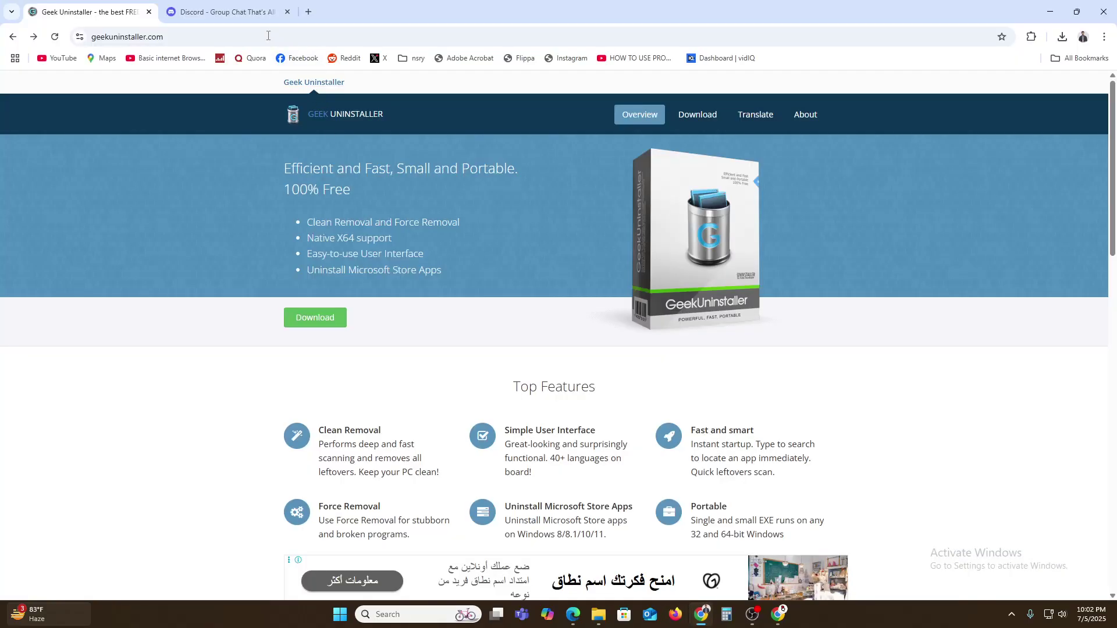
click(227, 11)
scroll(153, 218, up, 3)
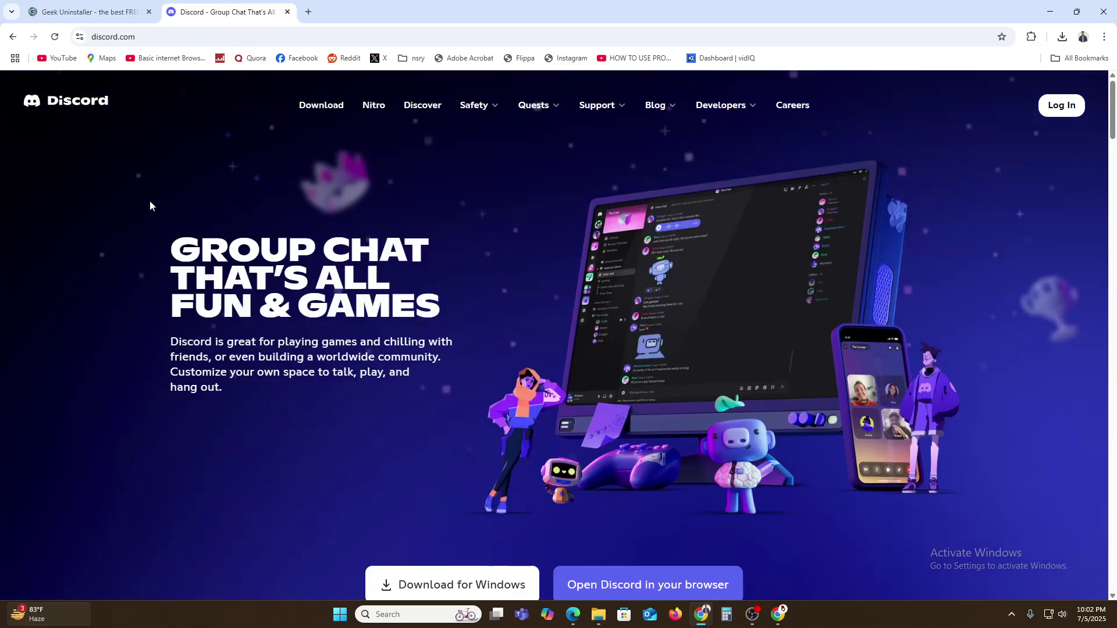
scroll(384, 256, down, 6)
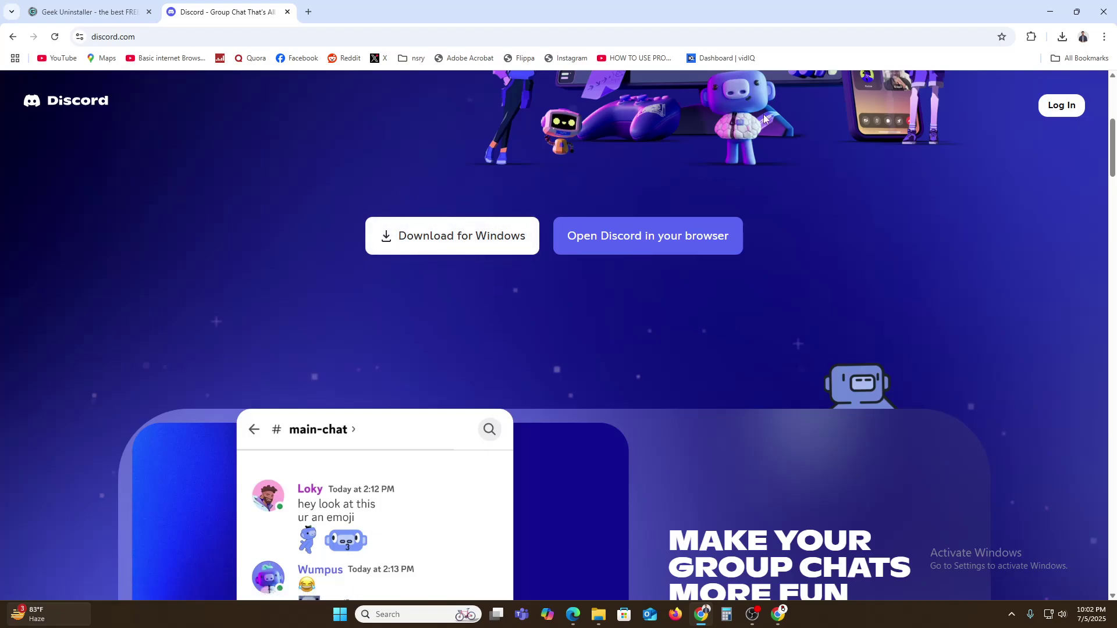
key(Tab)
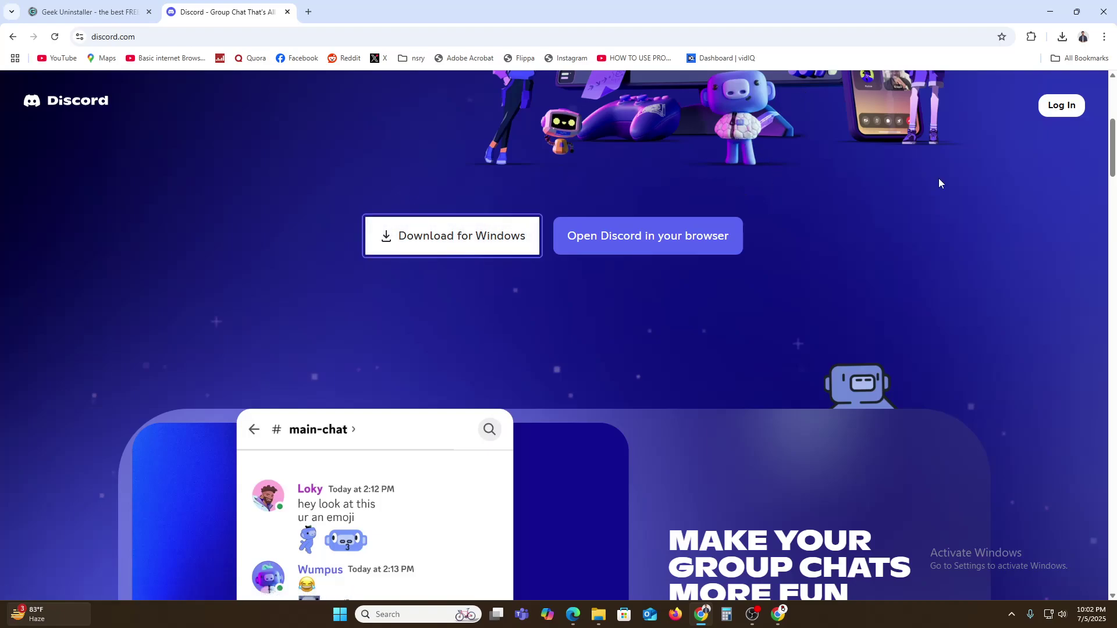
click(1050, 12)
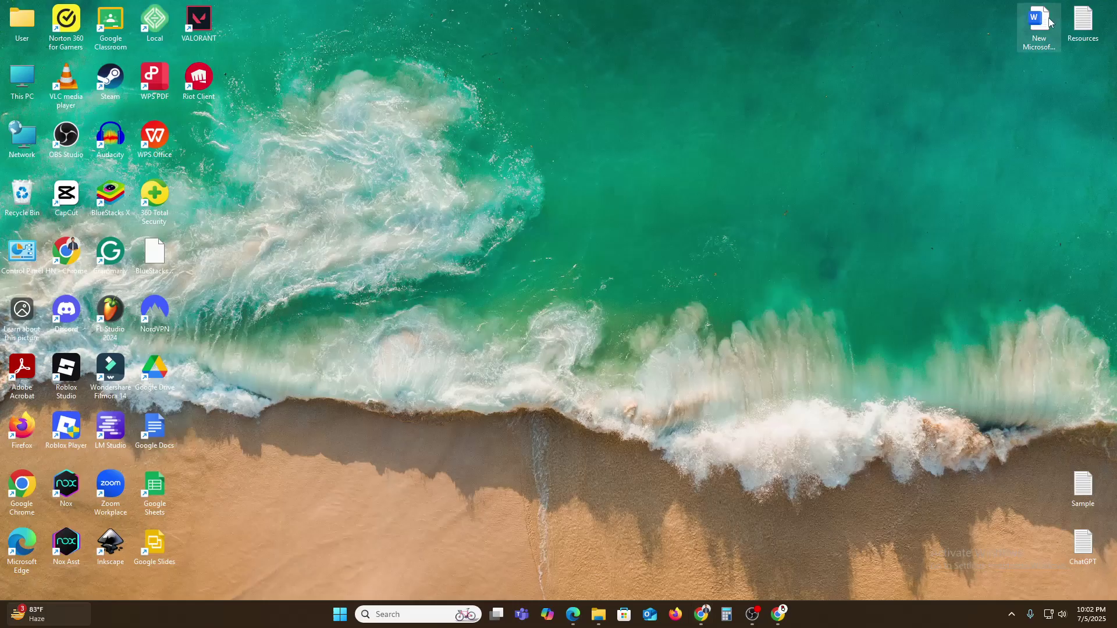